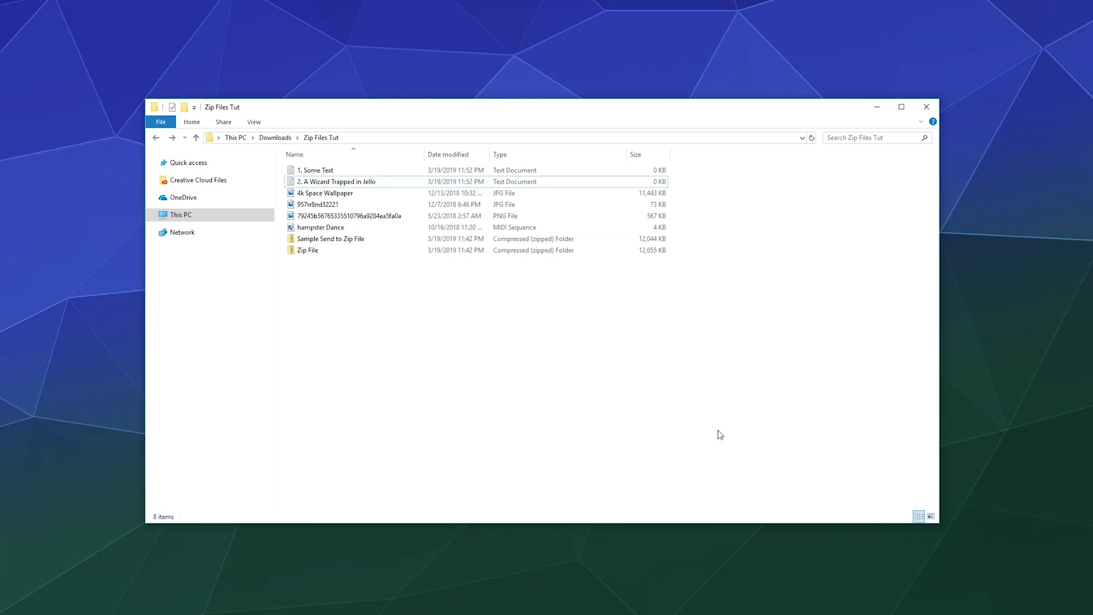
Extract all files from the Zip File archive into the default Zip File folder.
left_click(338, 254)
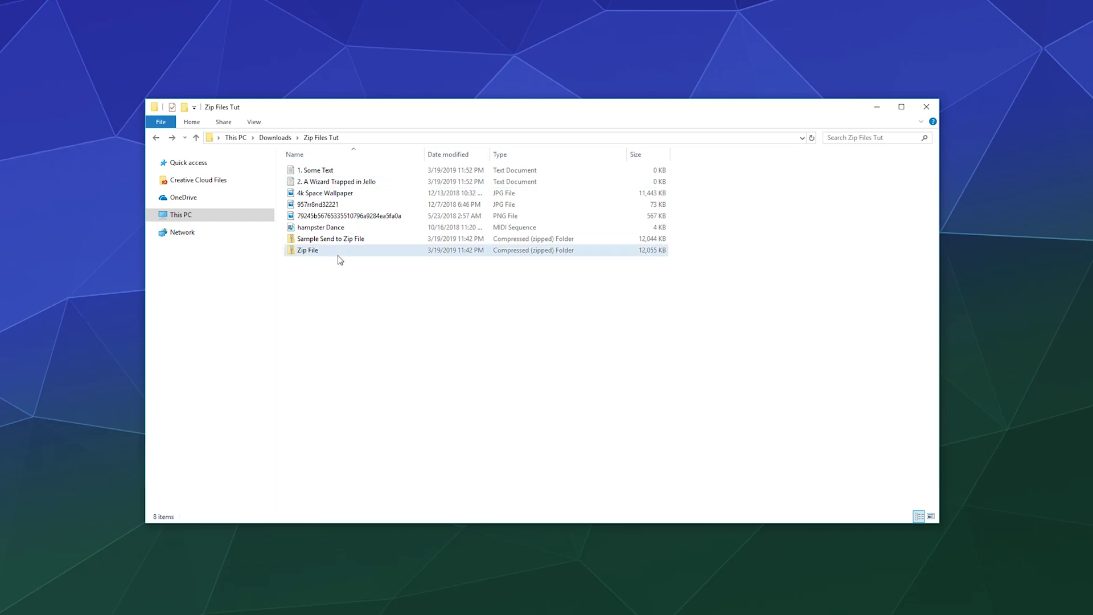
left_click(359, 317)
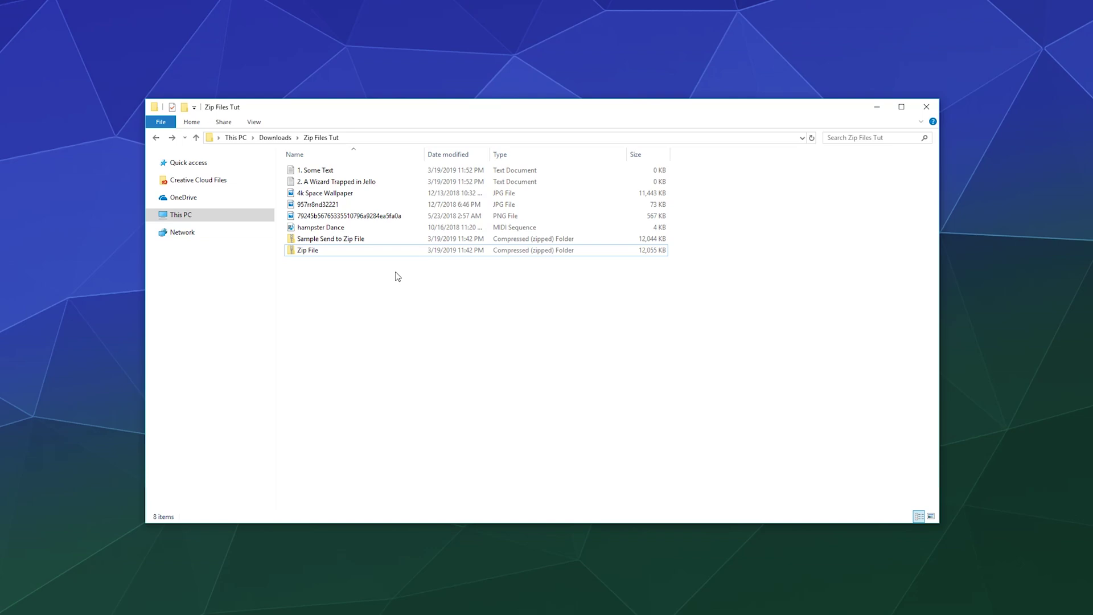
right_click(332, 251)
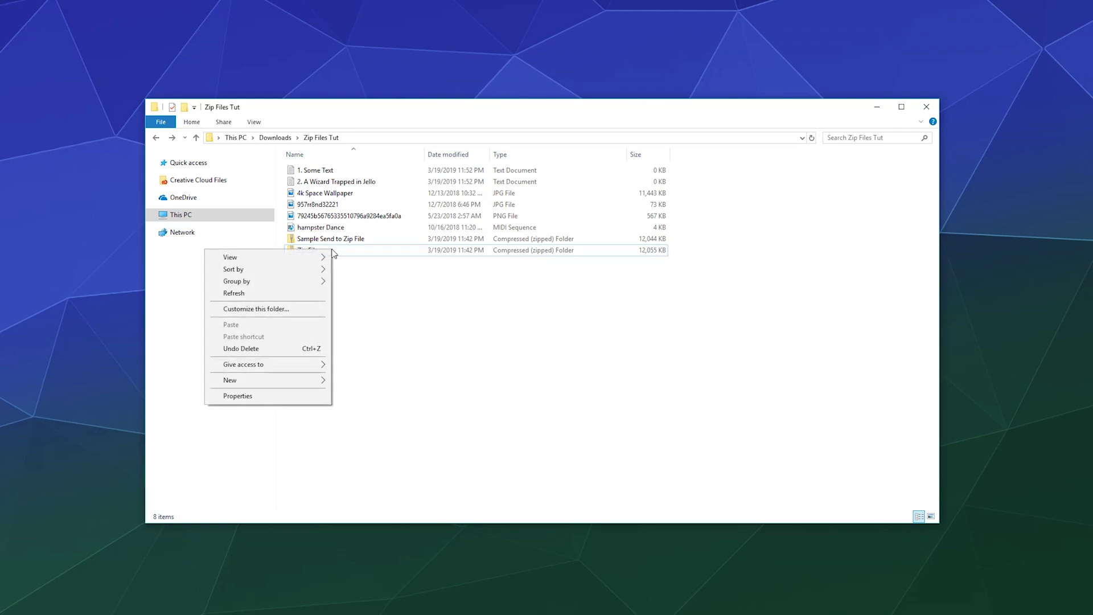
right_click(348, 249)
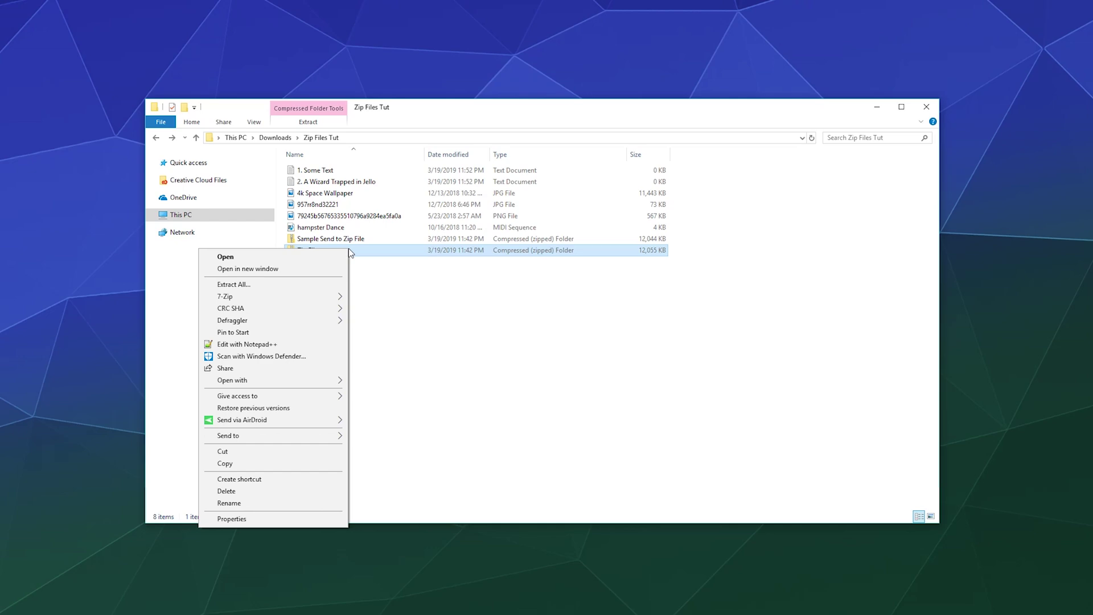
left_click(278, 283)
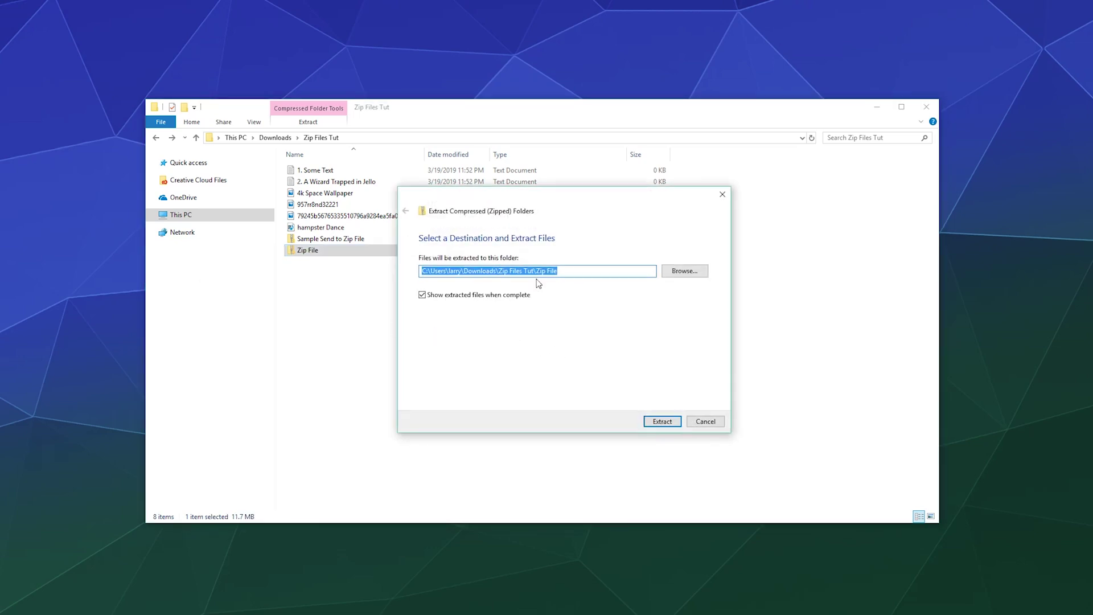
left_click(663, 422)
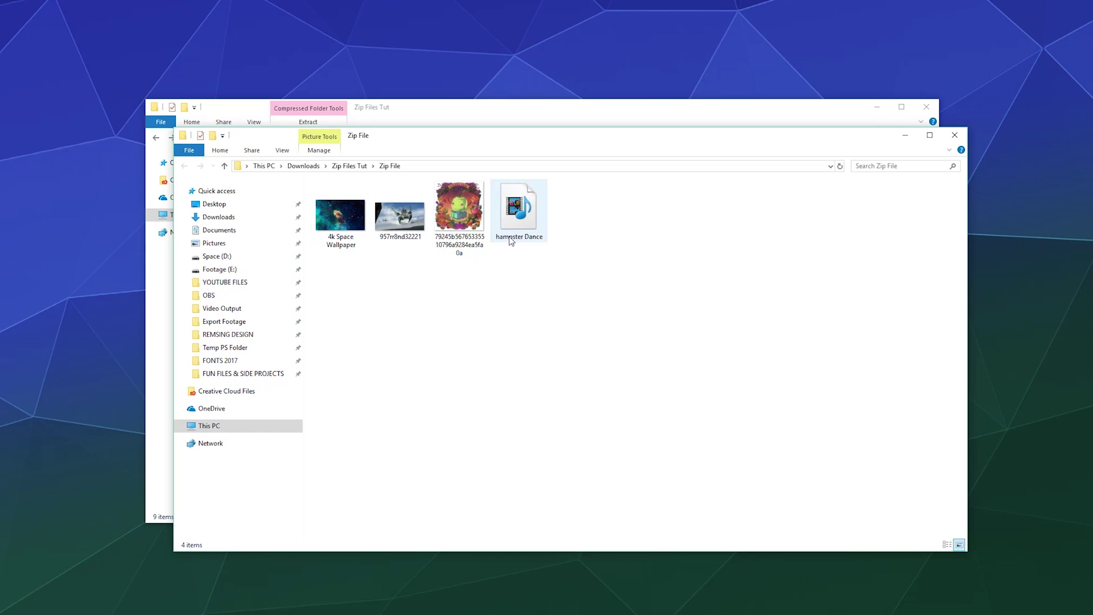
left_click(954, 135)
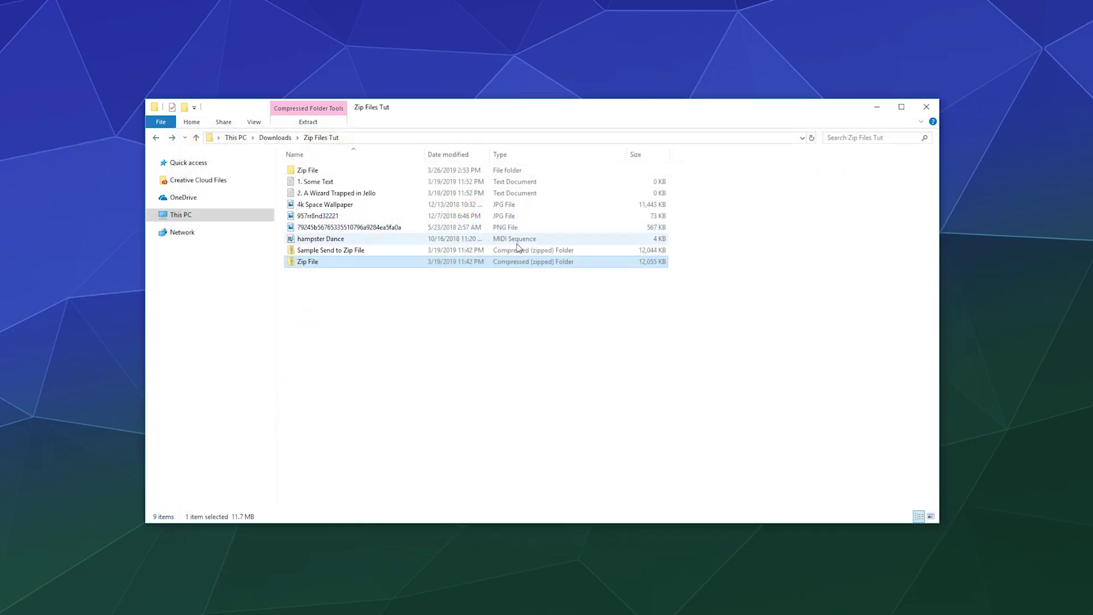
left_click(360, 266)
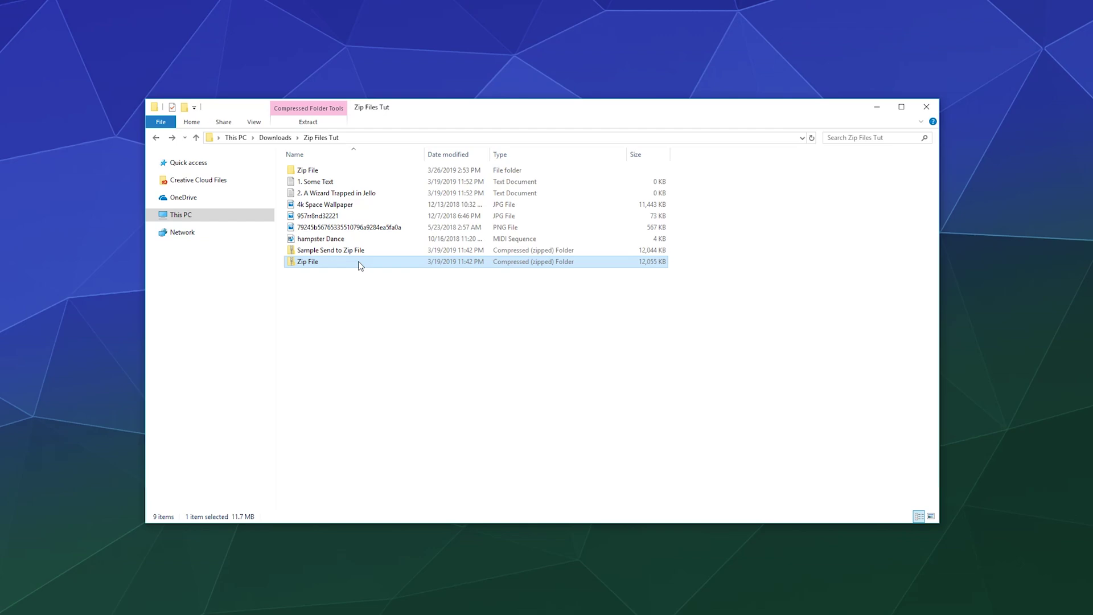
right_click(360, 266)
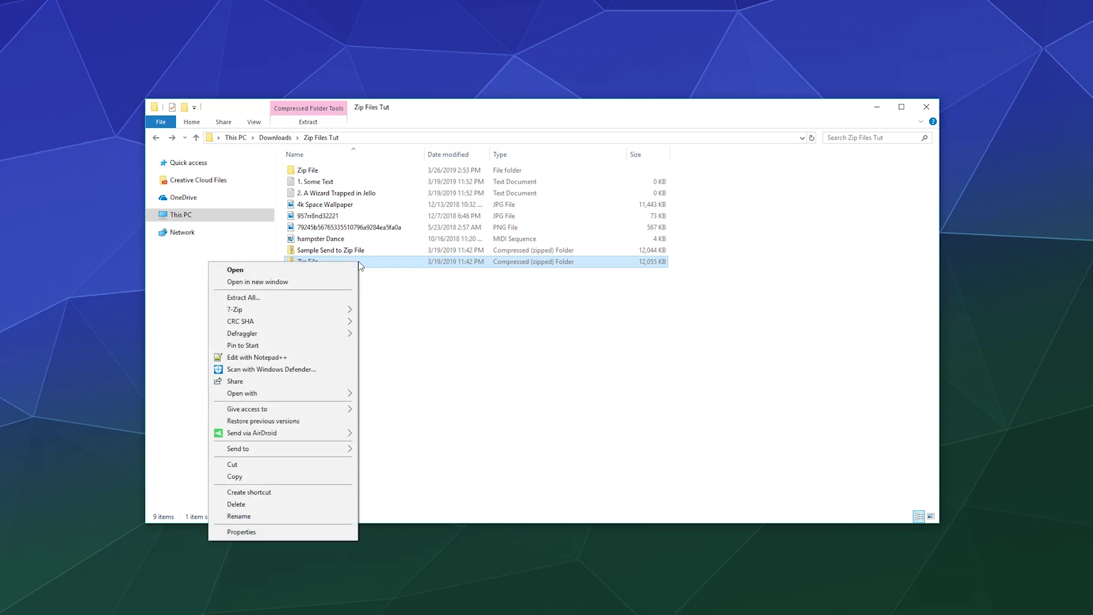
mouse_move(251, 308)
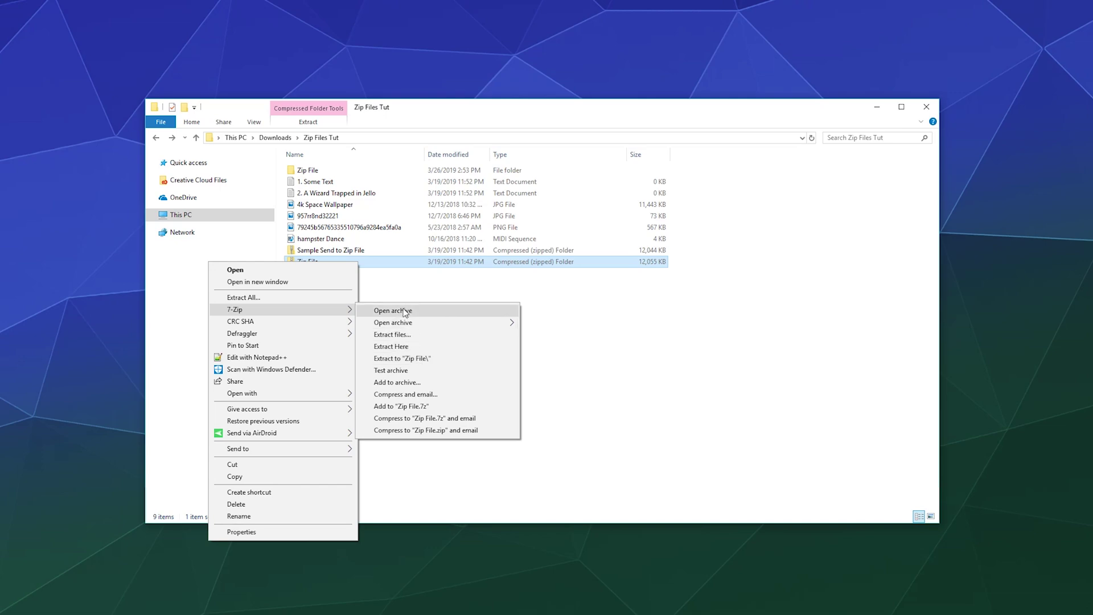
left_click(389, 259)
double_click(388, 260)
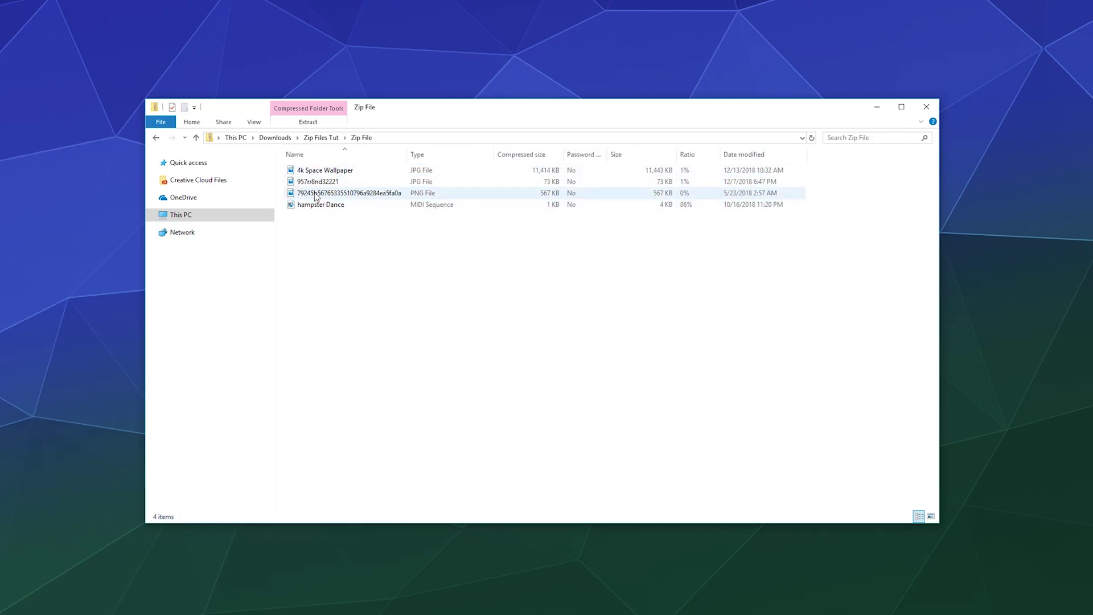
left_click(316, 138)
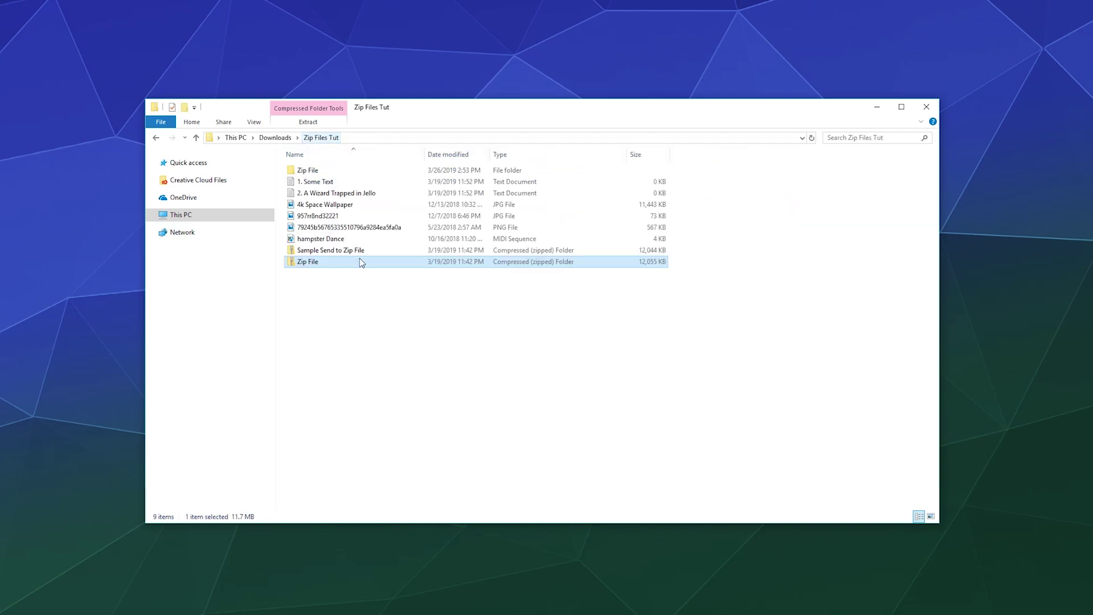
Re-extract the Zip File archive with 7-Zip, overwriting existing files with Yes to All.
right_click(326, 261)
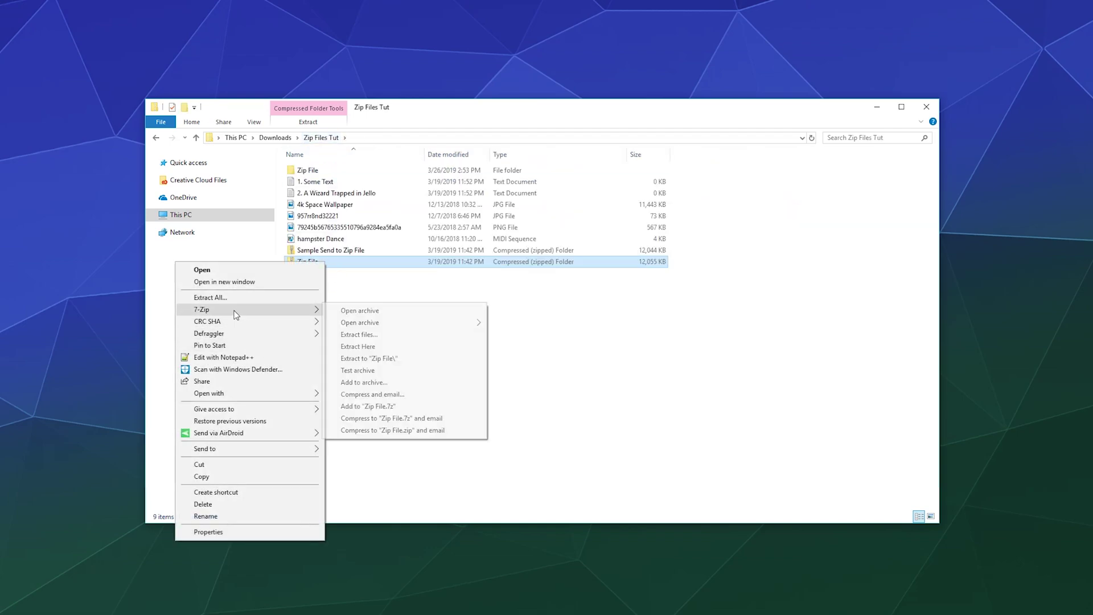
left_click(376, 346)
left_click(543, 376)
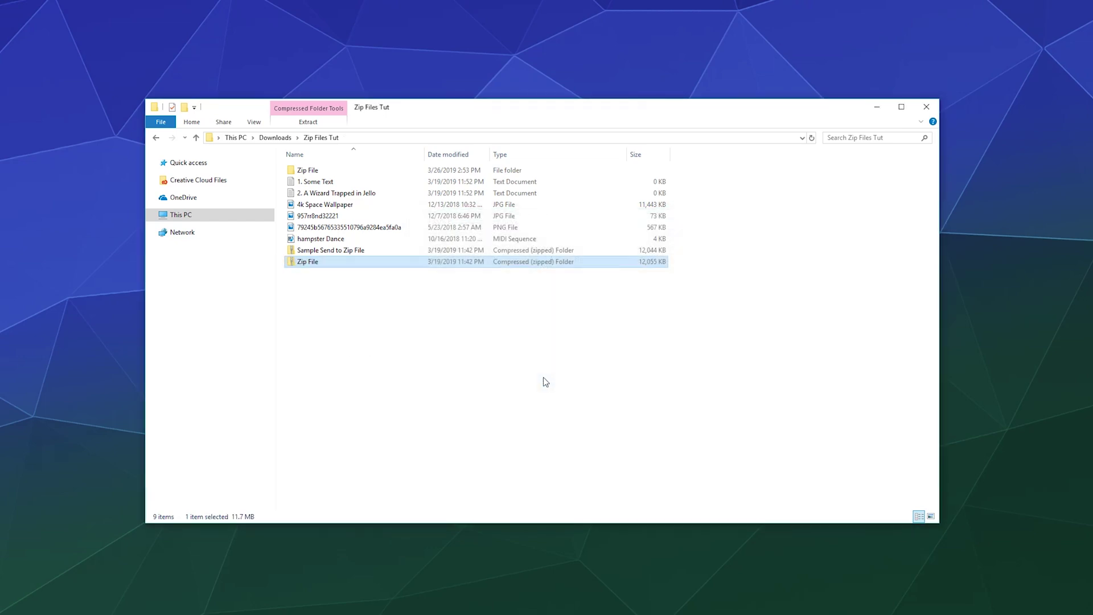
Open the extracted Zip File folder, return to Zip Files Tut, then delete that folder.
left_click(319, 175)
double_click(319, 174)
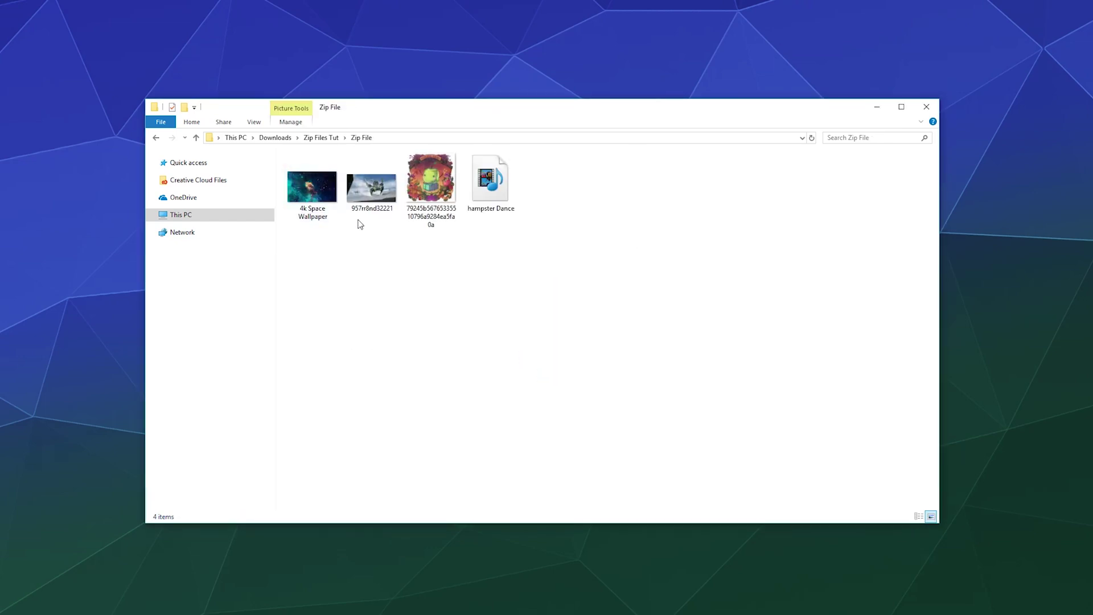
left_click(156, 138)
right_click(363, 170)
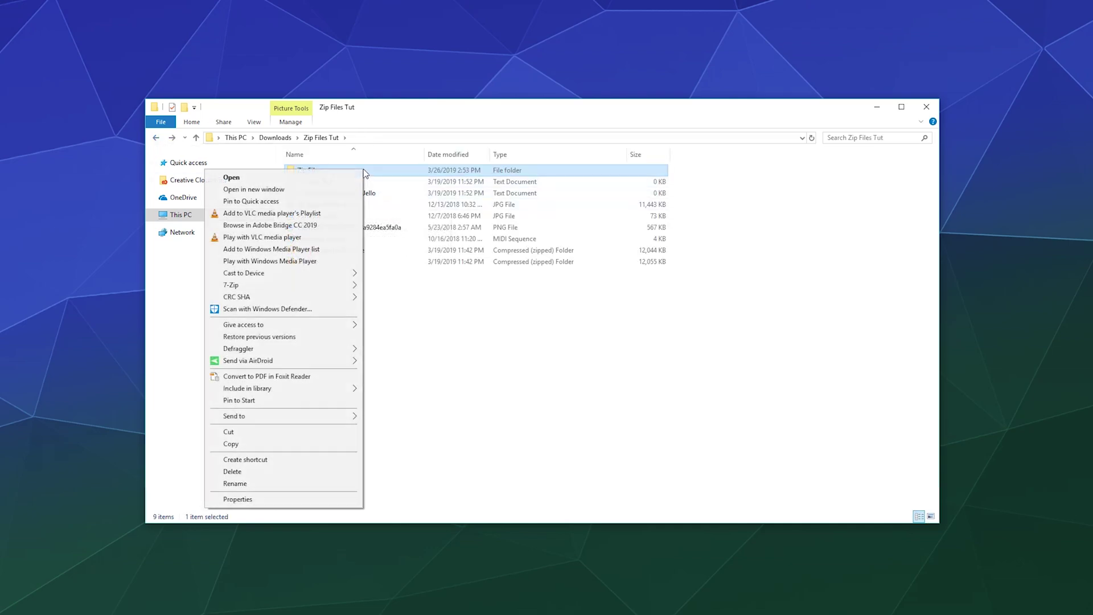
left_click(292, 471)
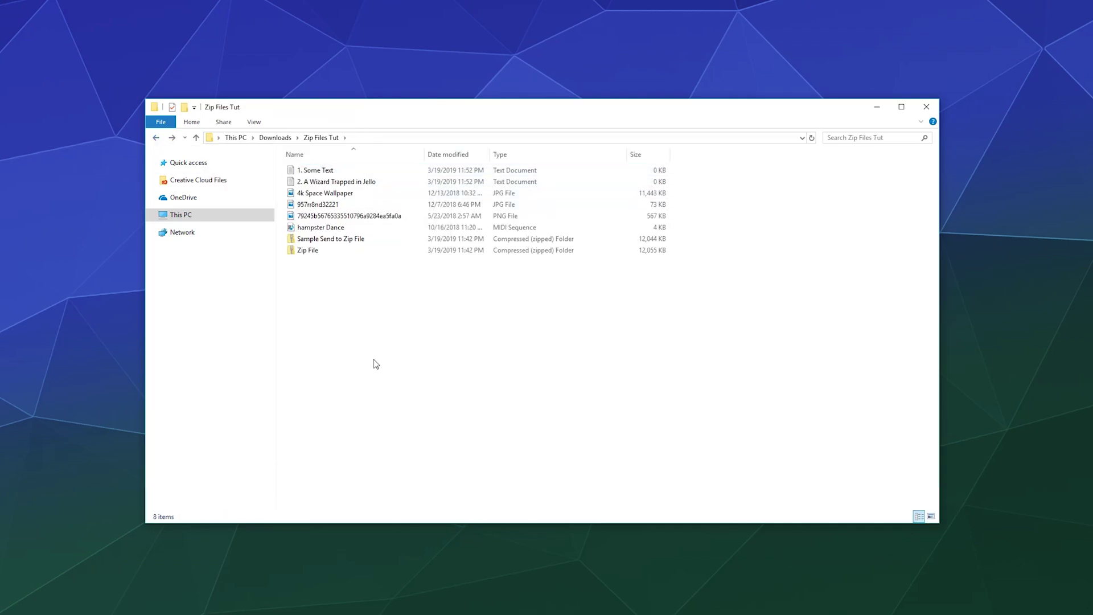
Select the six files from hampster Dance to 1. Some Text and 7-Zip them into Zip Files Tut.zip.
left_click(331, 229)
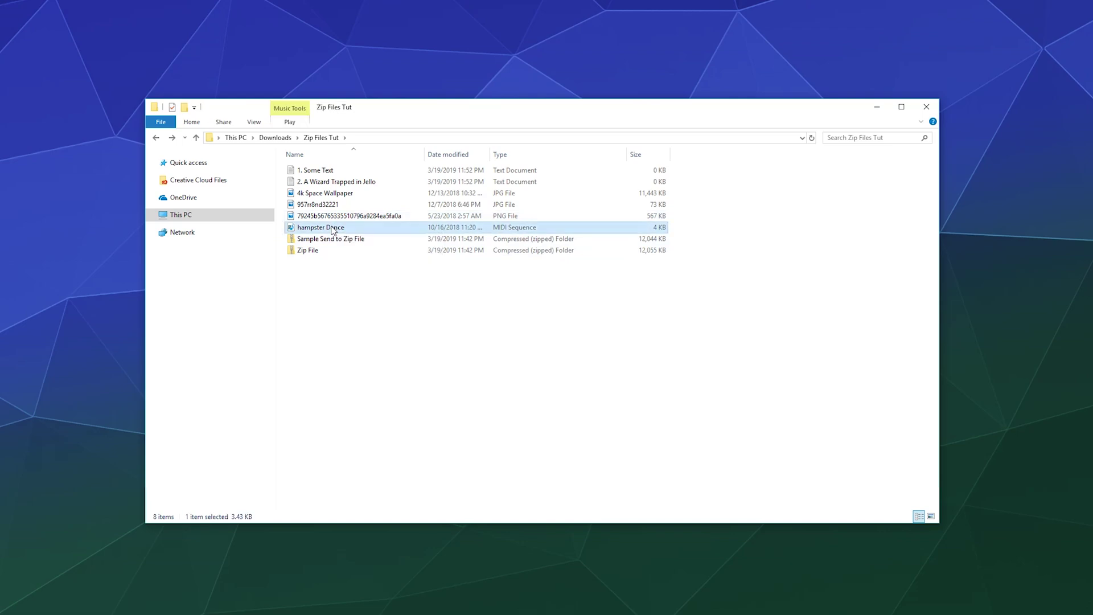
left_click(326, 170, "shift")
right_click(326, 167)
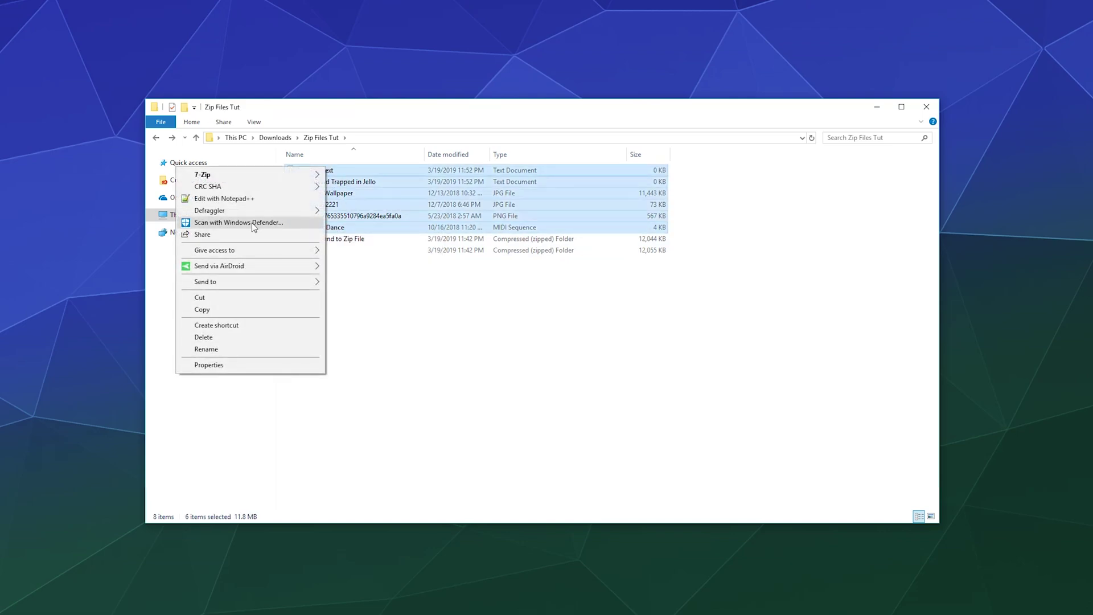
mouse_move(244, 175)
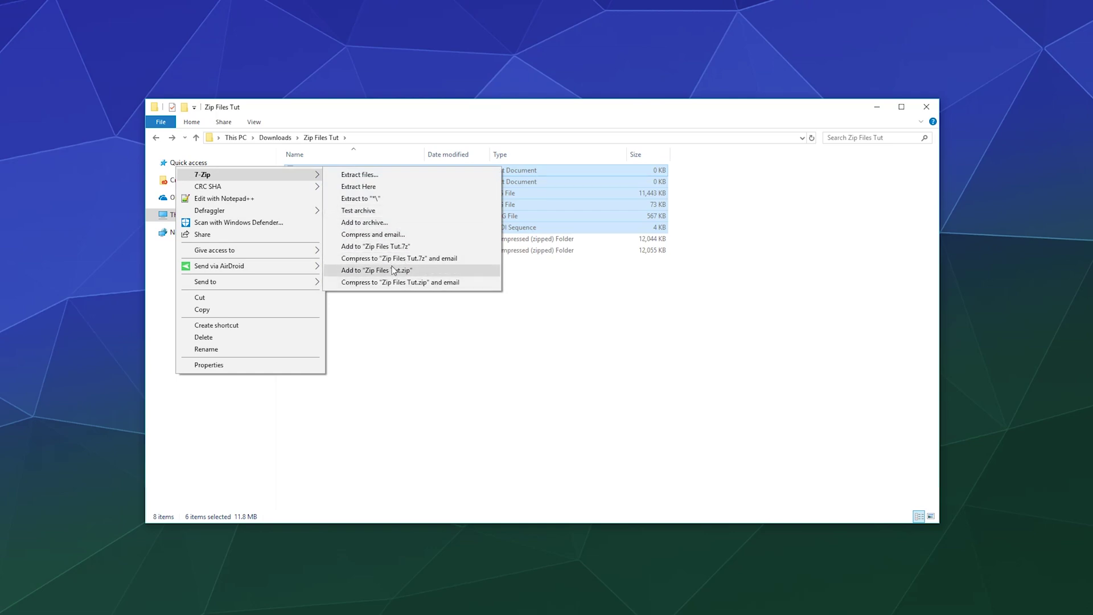
left_click(351, 272)
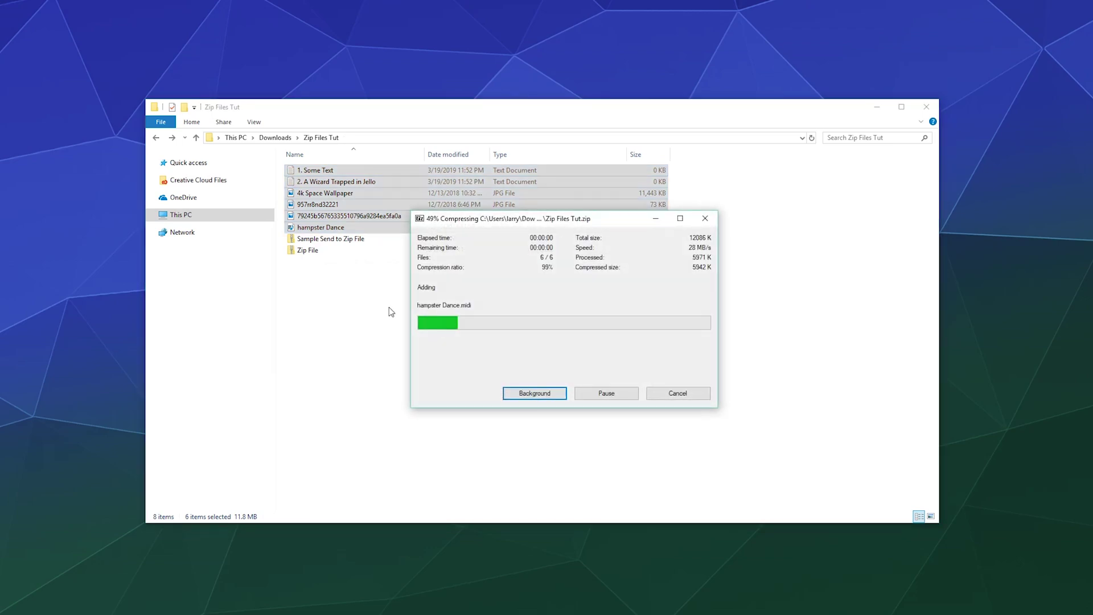
left_click(318, 264)
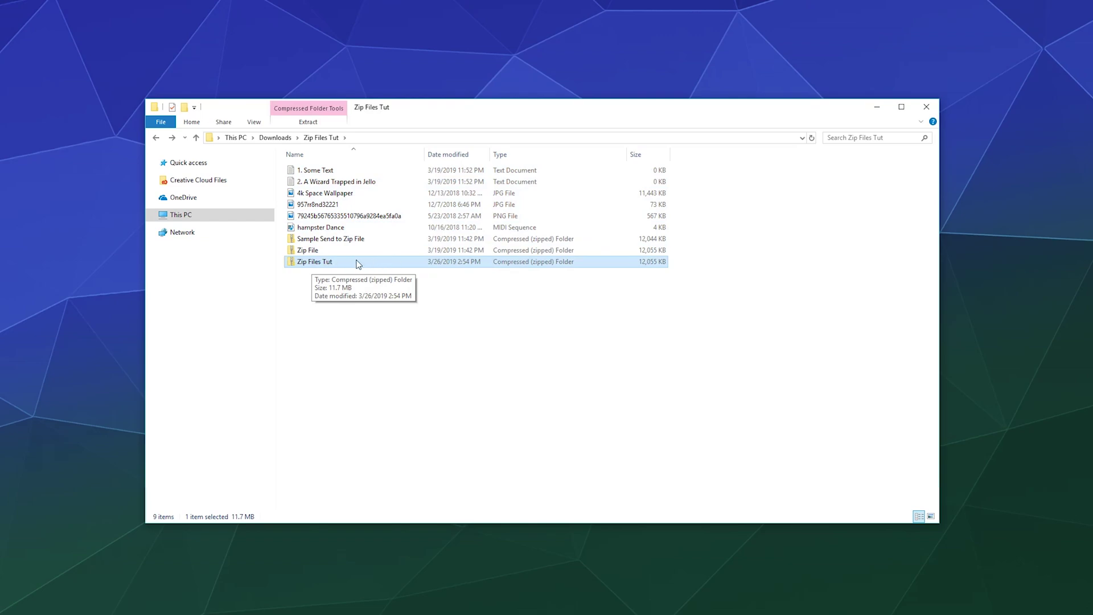
right_click(307, 265)
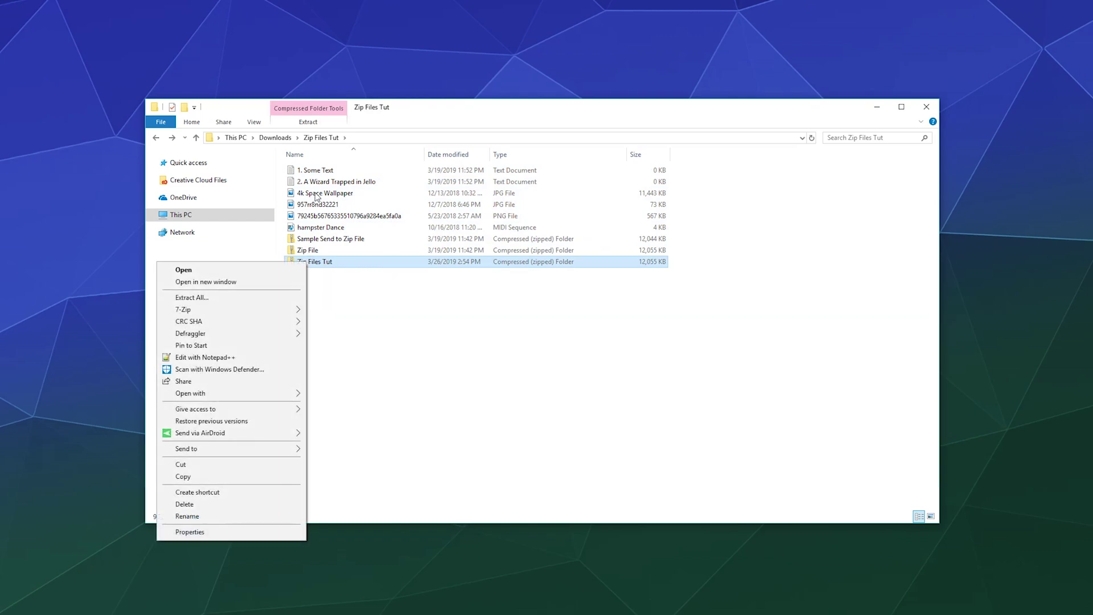
left_click(315, 216)
left_click(315, 226)
left_click(314, 171, "shift")
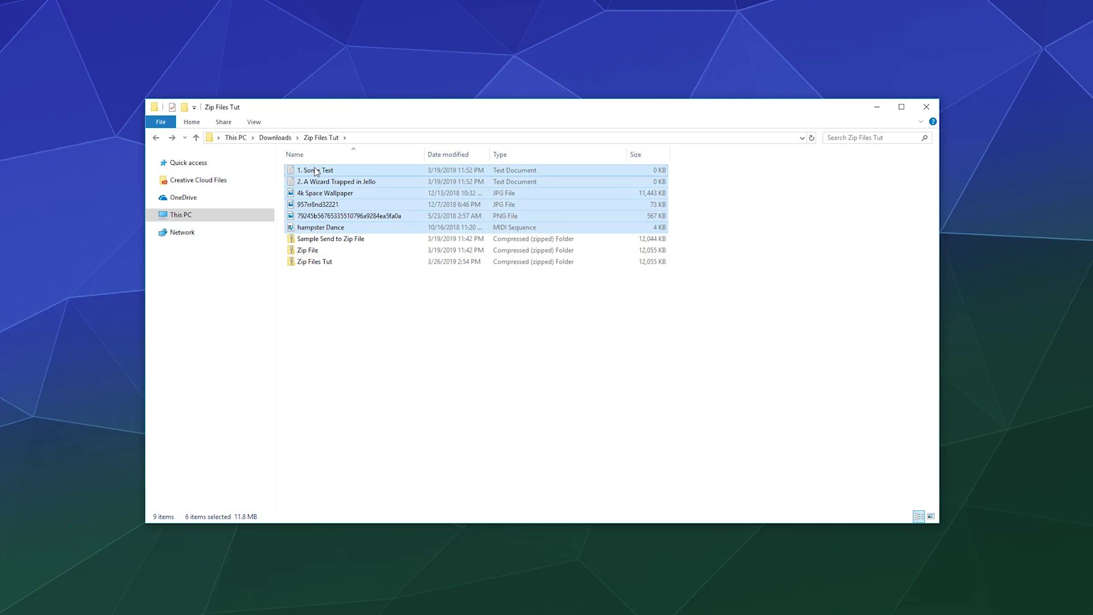
right_click(314, 171)
mouse_move(310, 178)
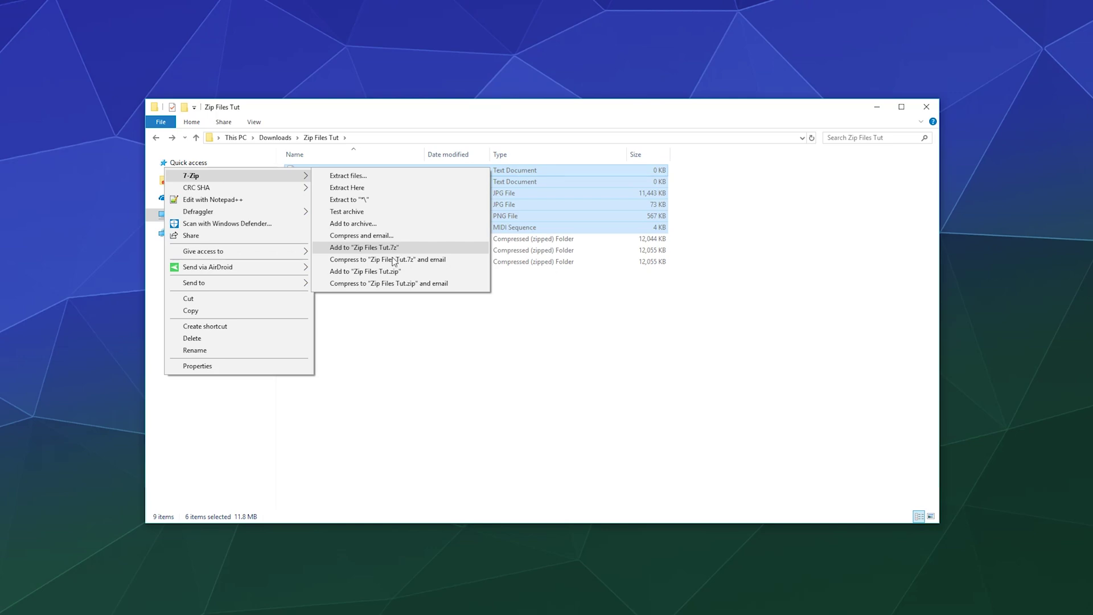
left_click(385, 351)
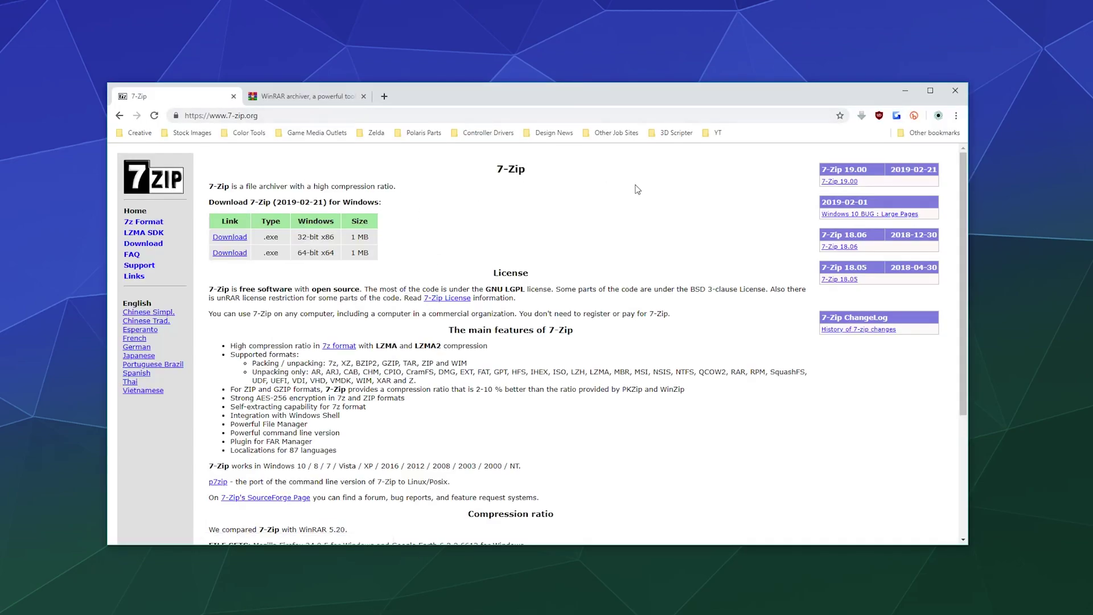
Switch to the WinRAR browser tab to view the RARLAB page.
left_click(297, 102)
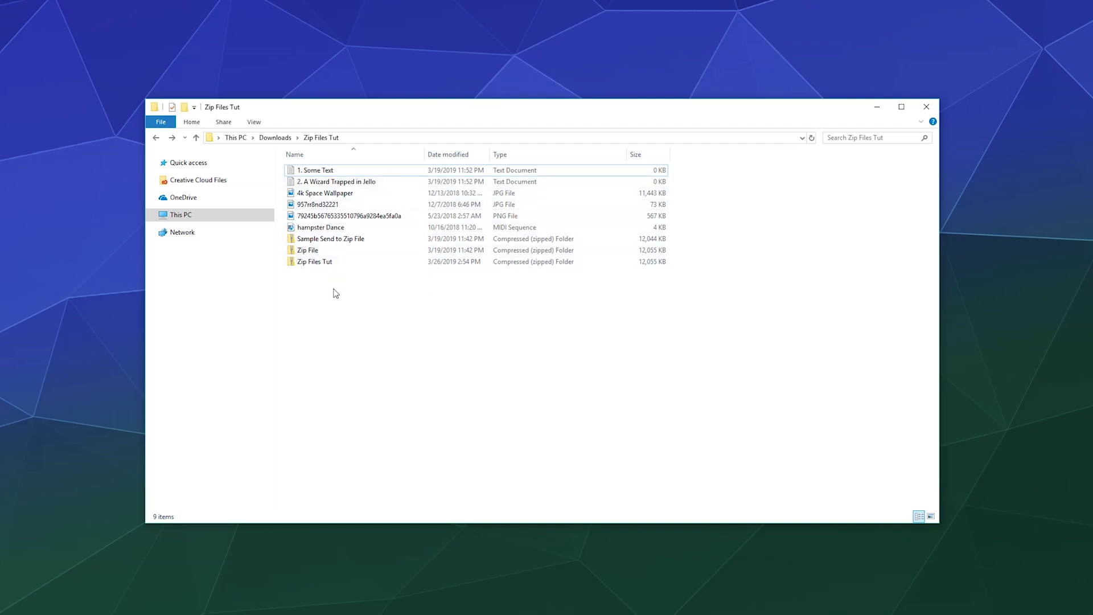
Select the six files from hampster Dance to 1. Some Text and bring up Send to > Compressed (zipped) folder.
left_click(314, 228)
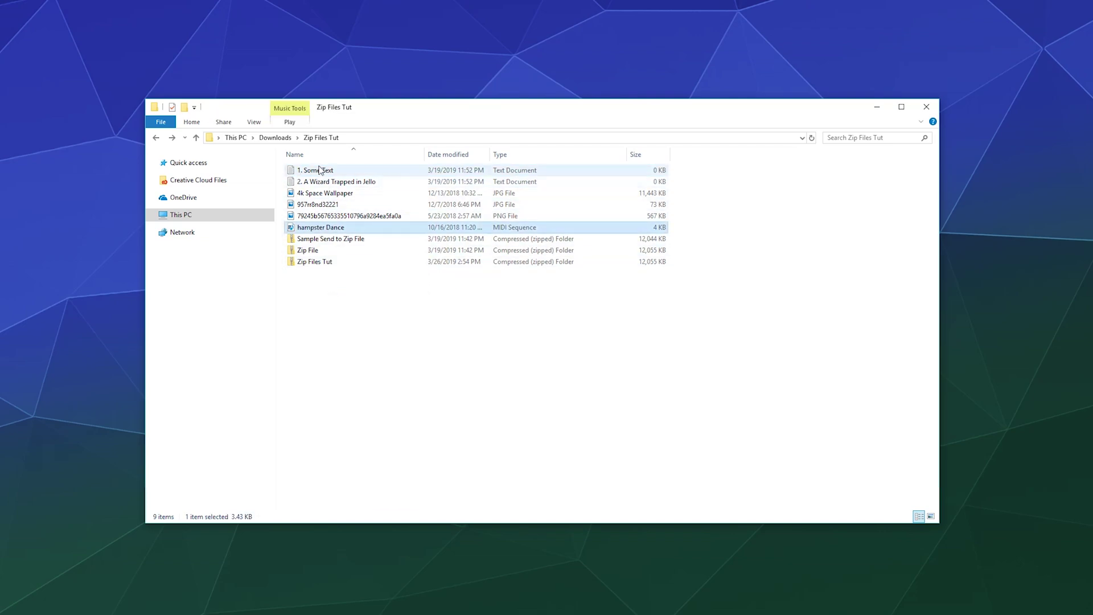
left_click(319, 169, "shift")
right_click(318, 169)
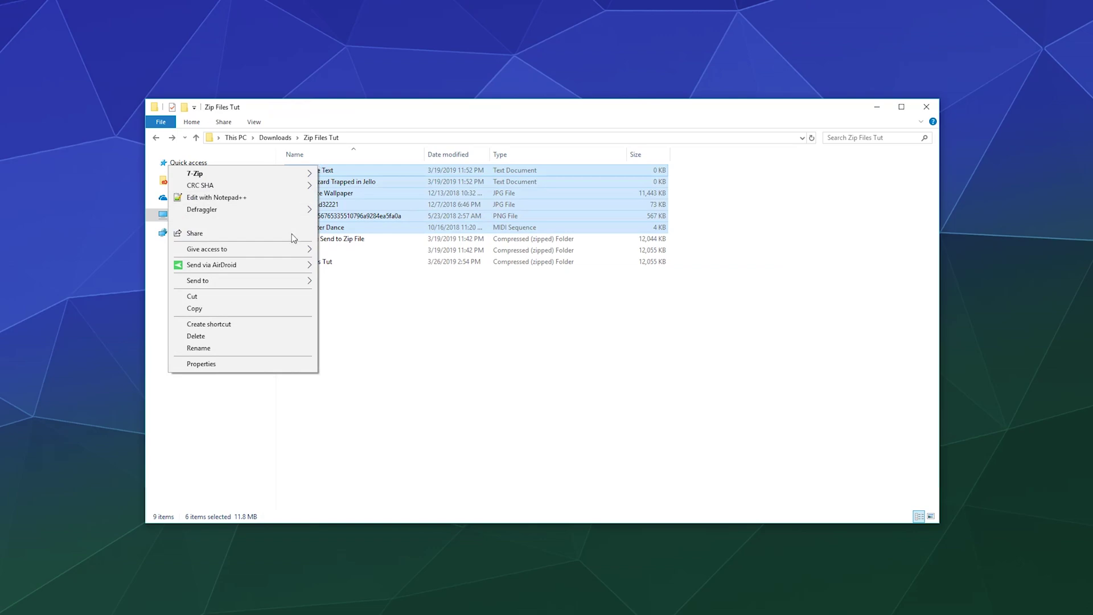
mouse_move(283, 279)
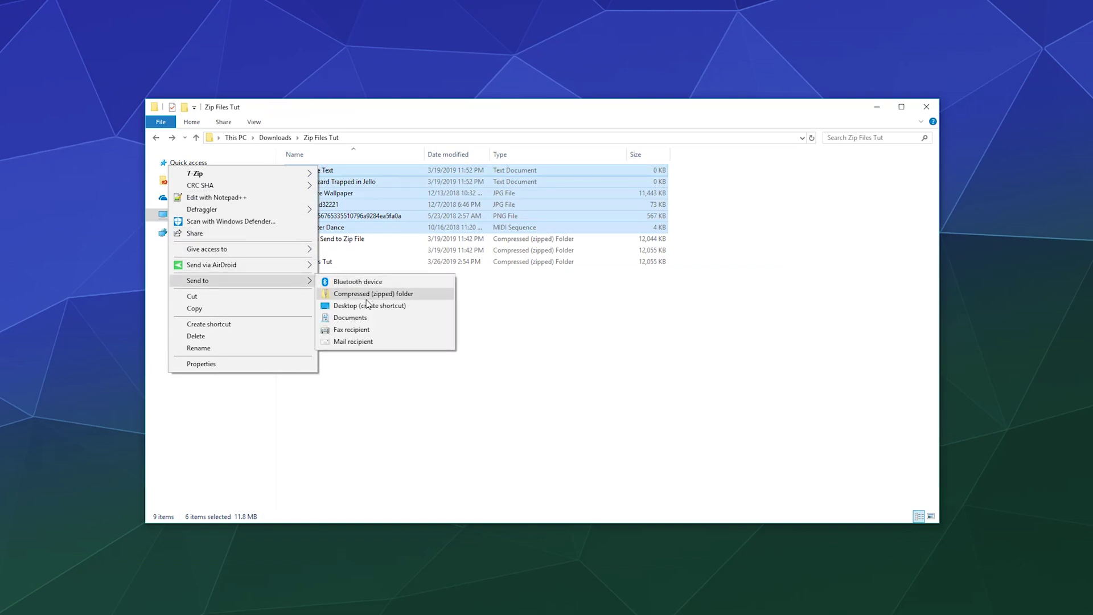